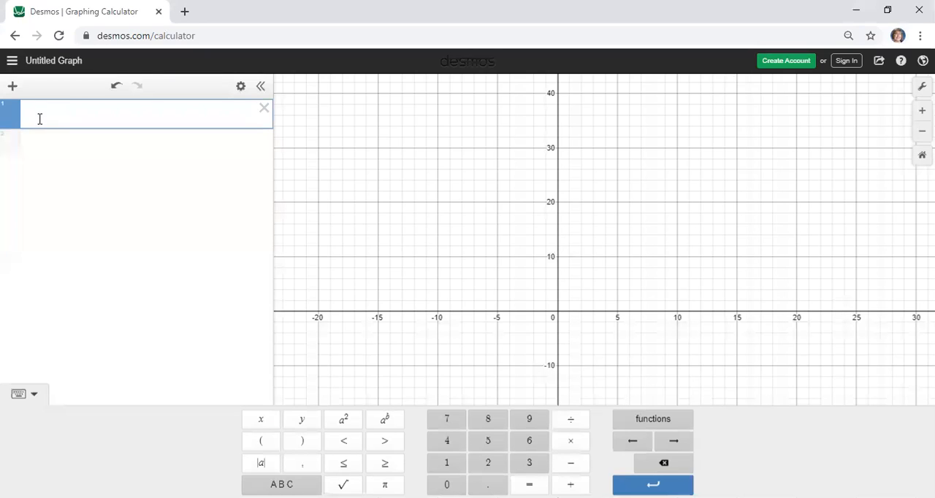
Define a list L as [4,6,8,4,2,3,3,6,8,10,3,5,7,8,4,2,4,7,89,0,8,5] in the first expression
type("L=[")
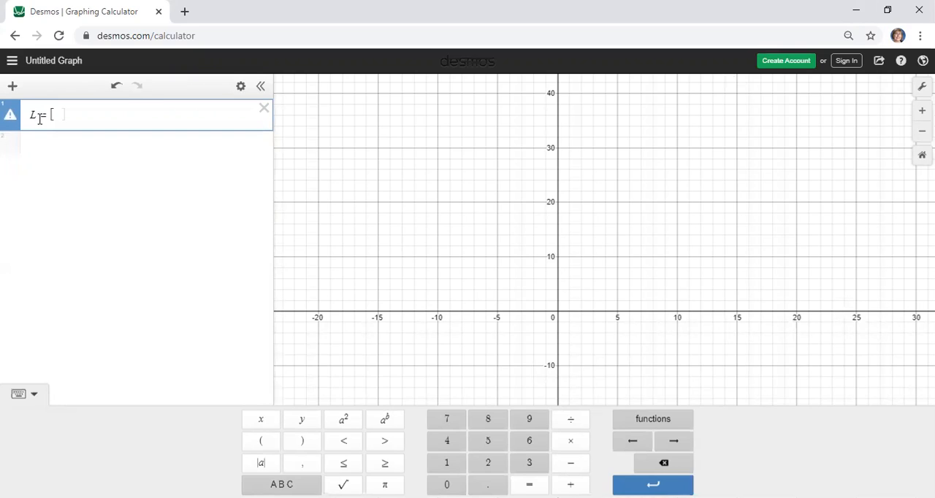
type("4,6,8,4,2,3,3,6,8")
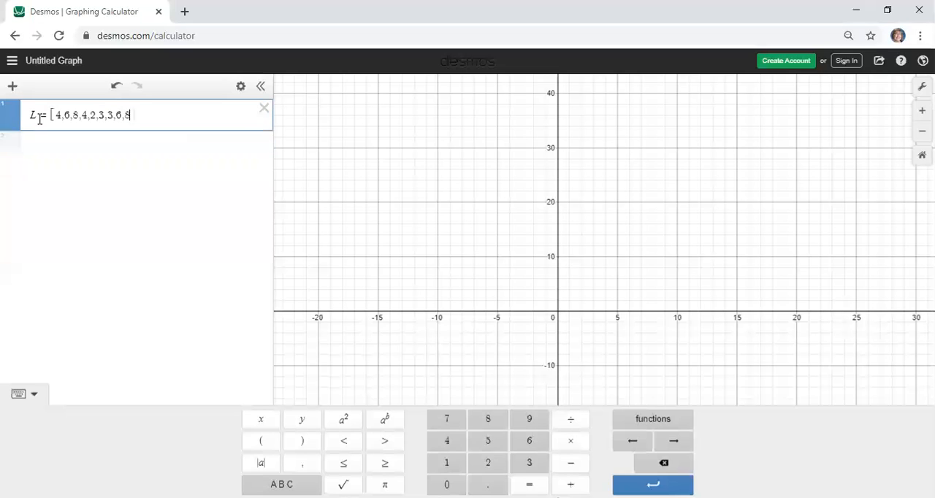
type(",0,")
key("BackSpace")
key("BackSpace")
type("10,3,5,7,")
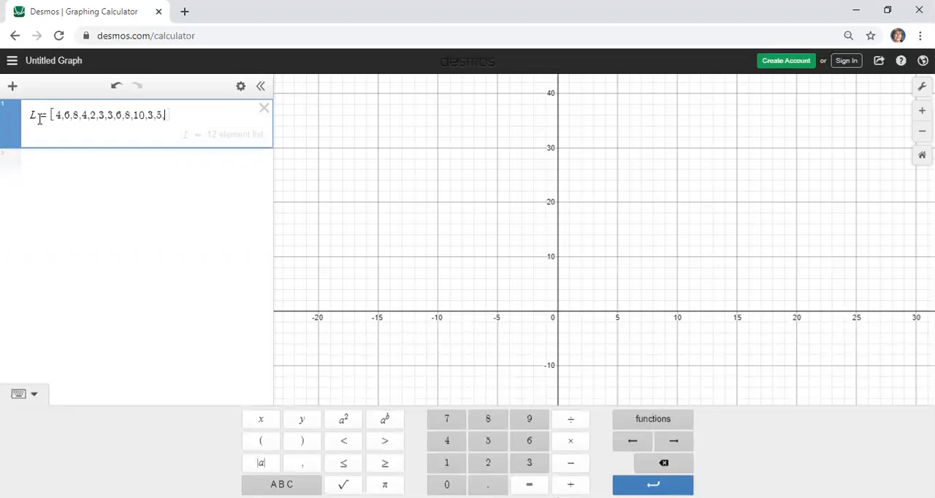
type("8,4,2,4,")
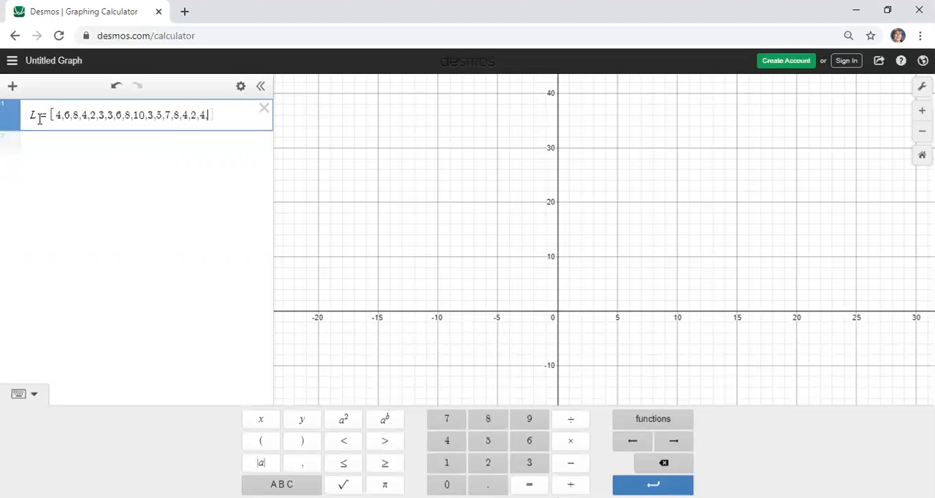
type("7,89,0,8")
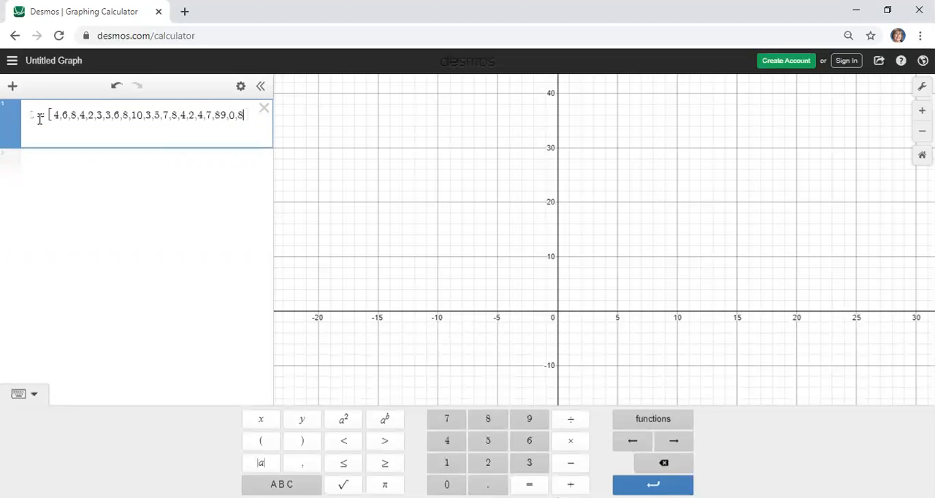
type(",5")
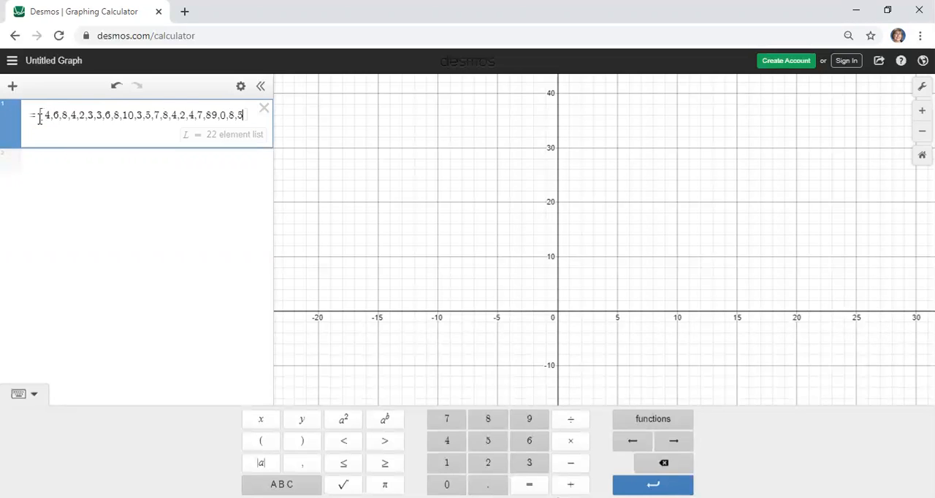
Split the entry 89 in list L into two separate elements, 8 and 9
key("Left")
key("Left")
key("Left")
key("Left")
key("Left")
key("Left")
key("Left")
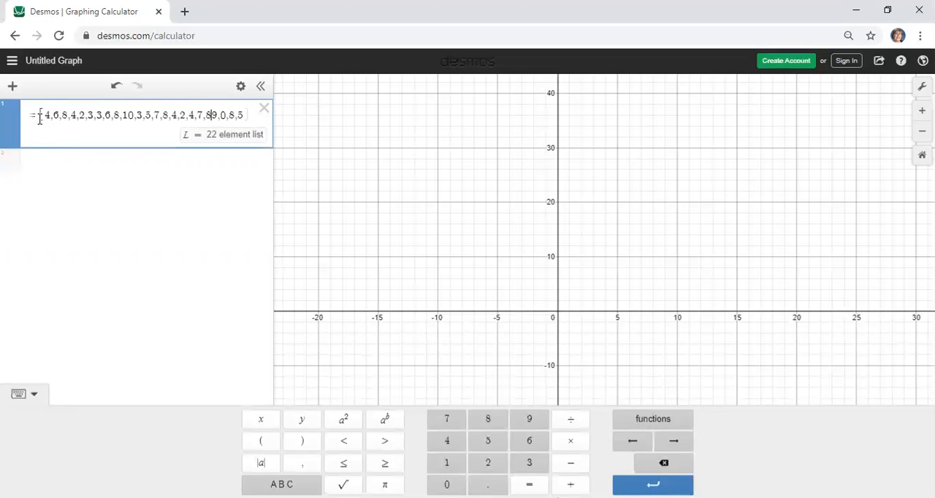
type(",")
Calculate the minimum of the data in a new expression with the statistics function min(L)
left_click(82, 168)
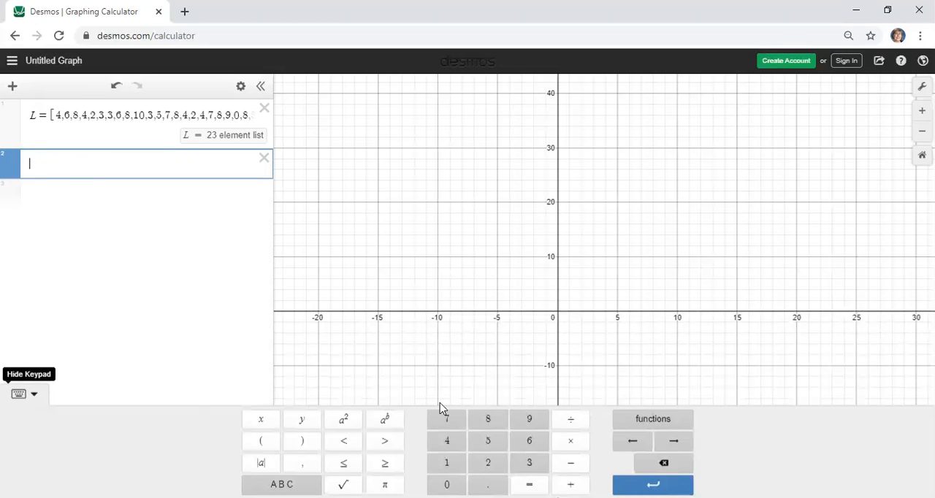
left_click(655, 424)
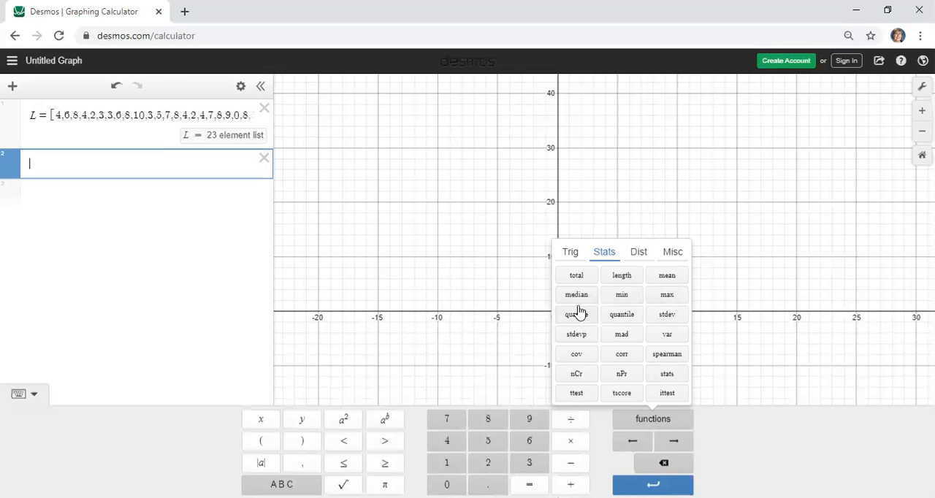
left_click(623, 295)
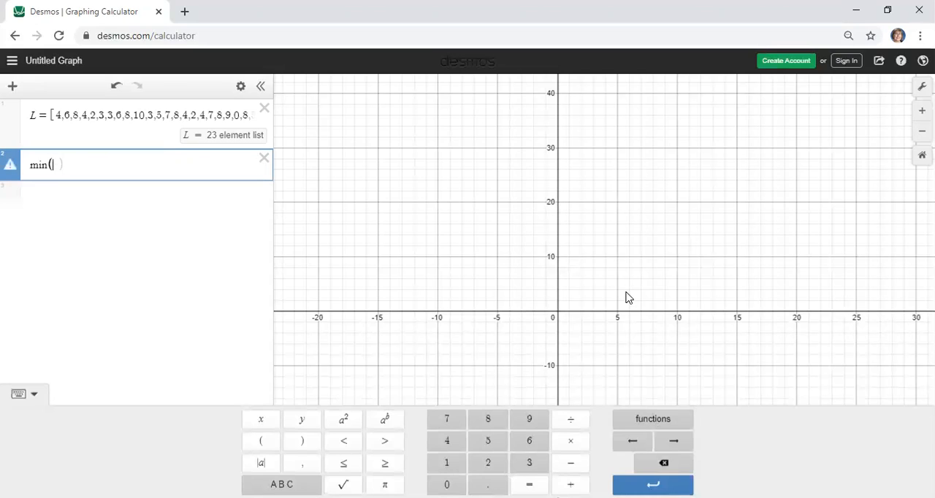
type("L")
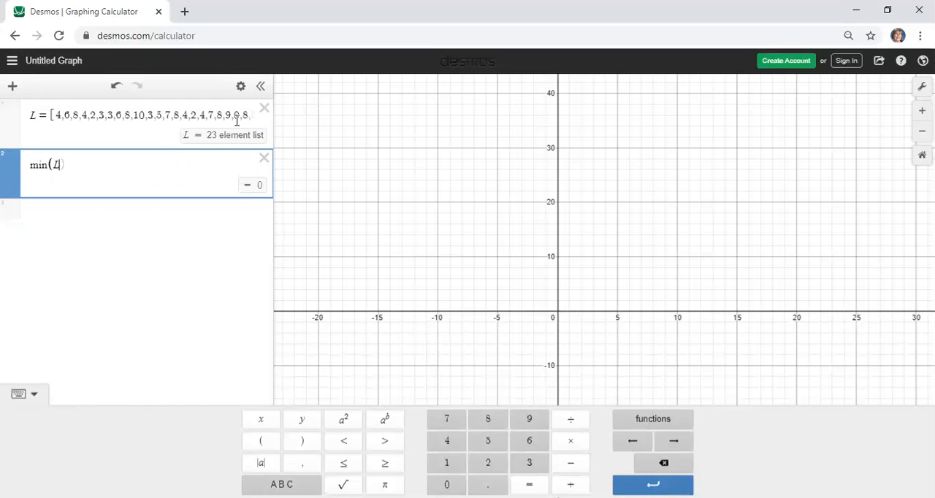
Calculate the maximum of the data in a new expression with max(L)
left_click(135, 210)
type("max(L)")
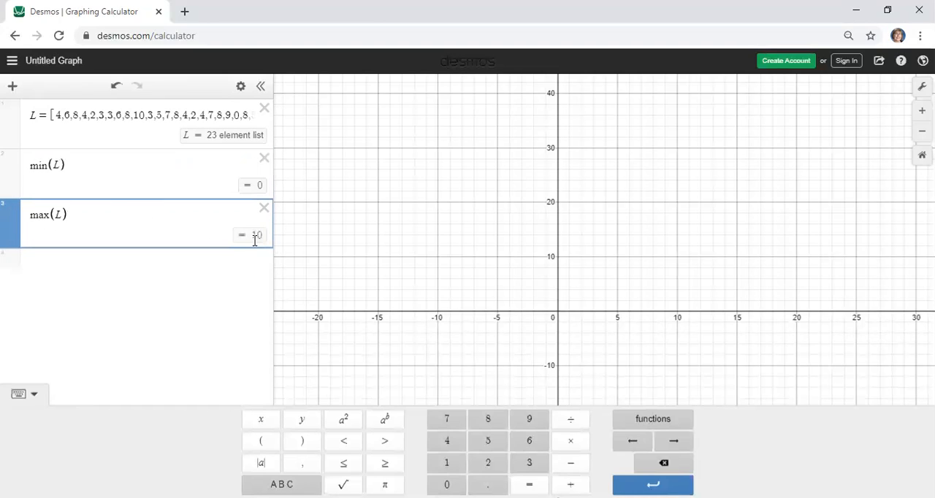
Calculate the first quartile of the data in a new expression with quartile(L,1)
left_click(222, 265)
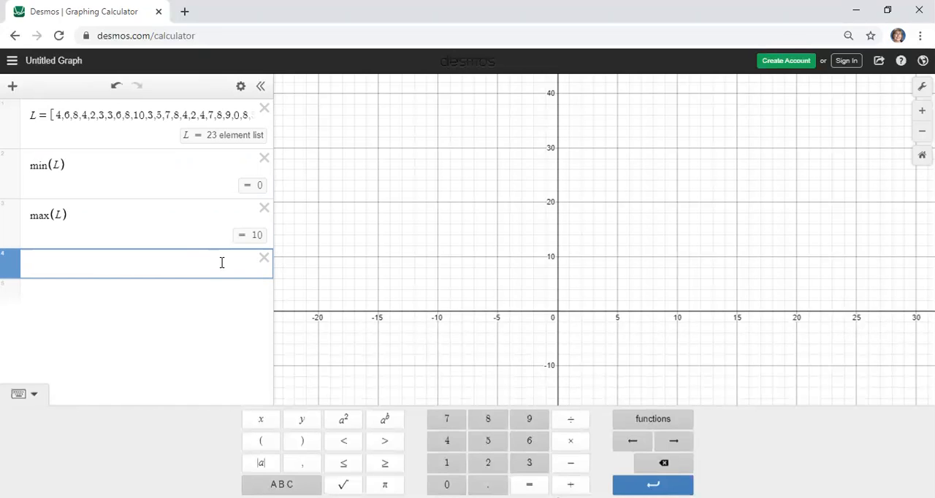
type("quartile(")
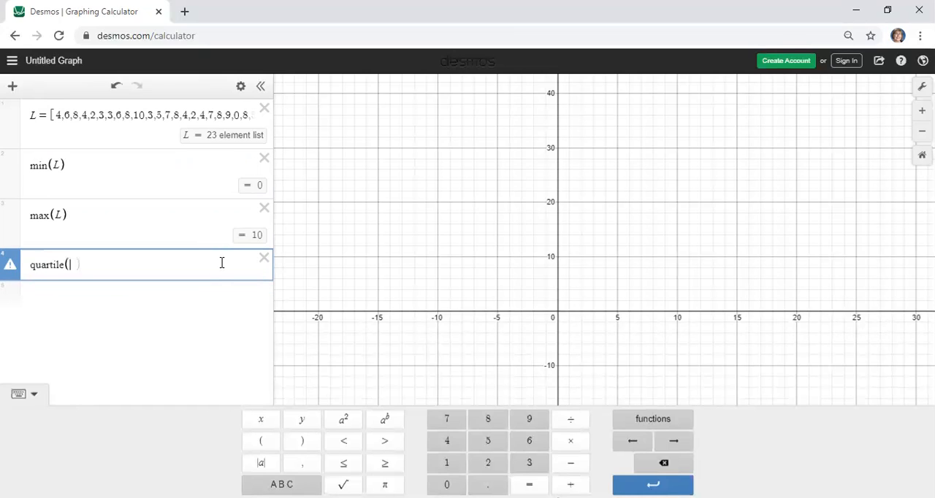
type("L,1")
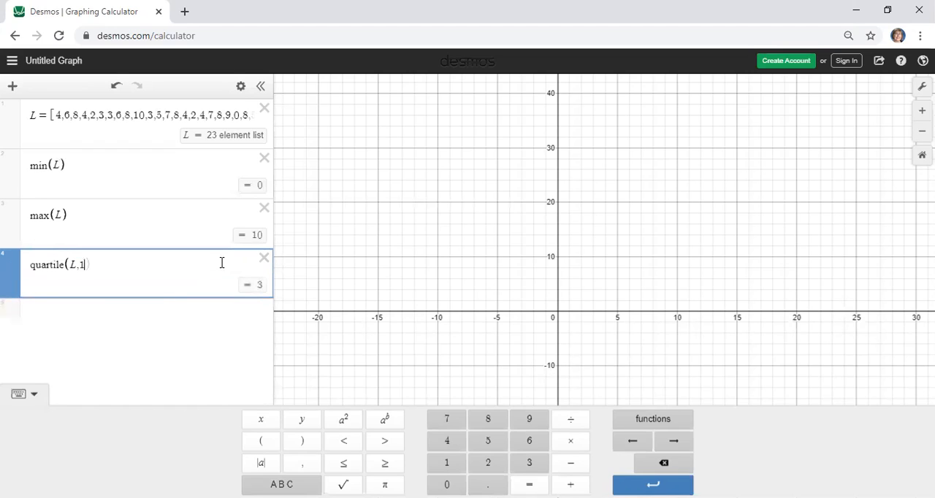
Calculate the median of the data in a new expression with median(L)
left_click(174, 313)
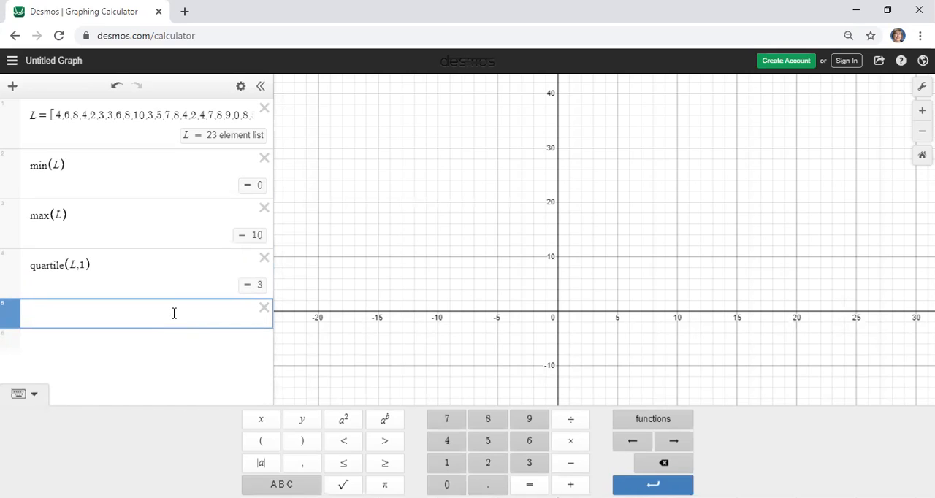
type("medi")
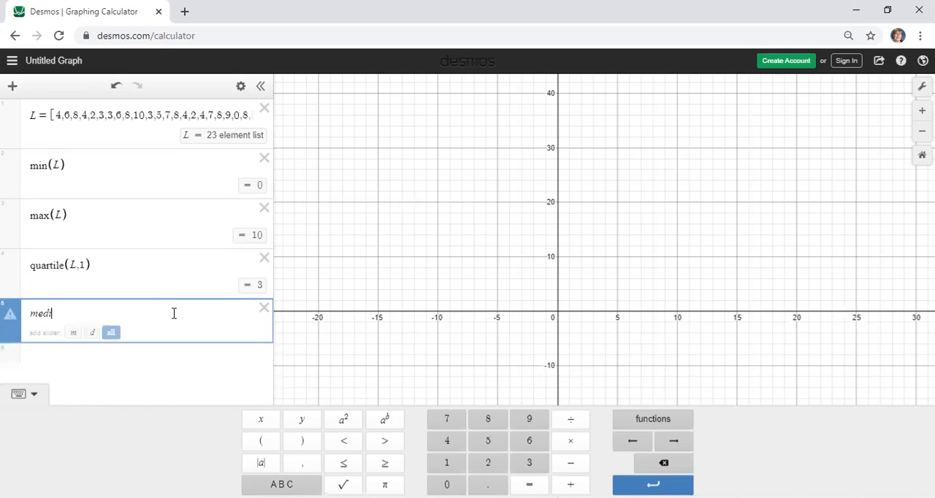
type("an(")
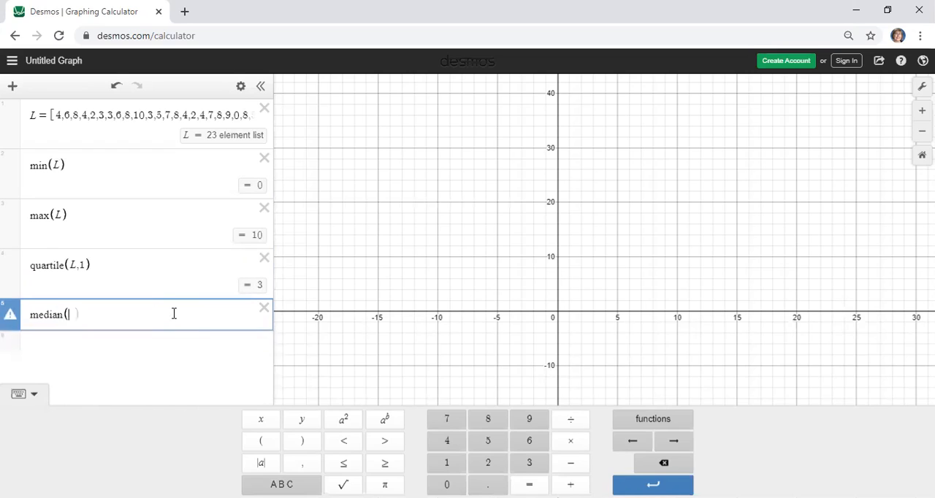
type("L")
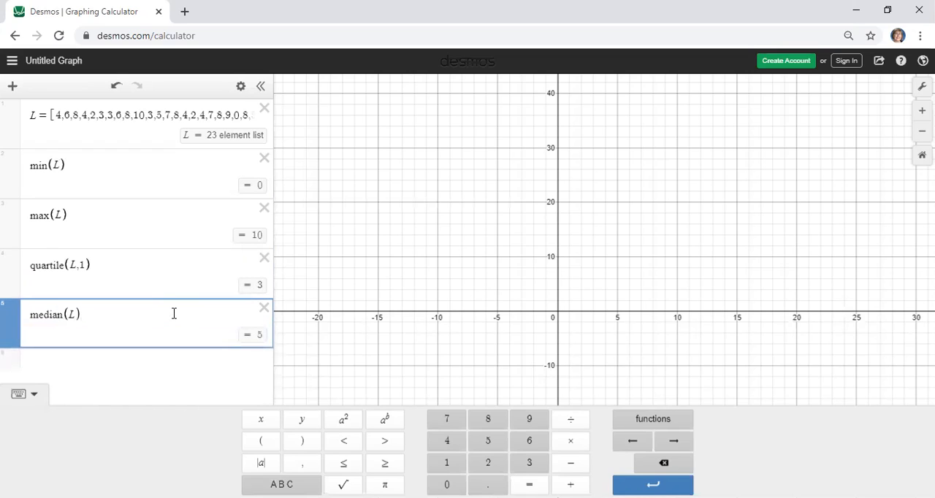
Calculate the third quartile of the data in a new expression with quartile(L,3)
left_click(153, 369)
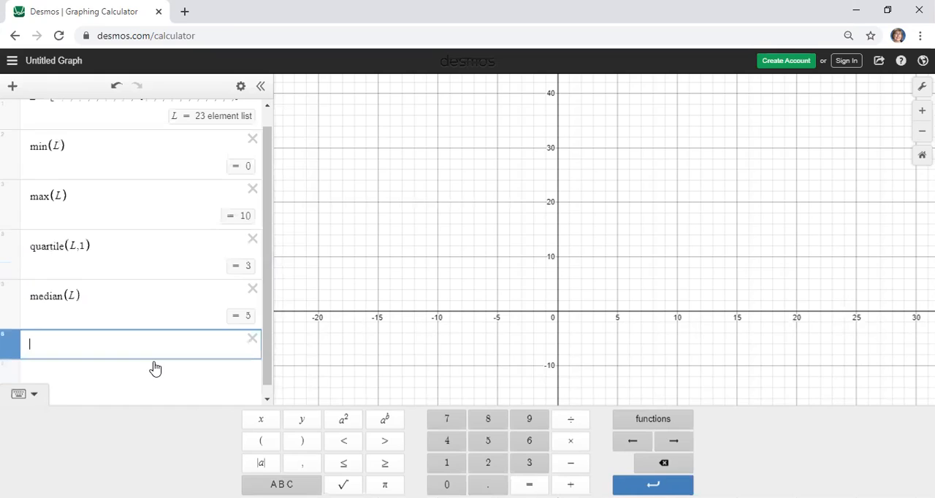
type("quart")
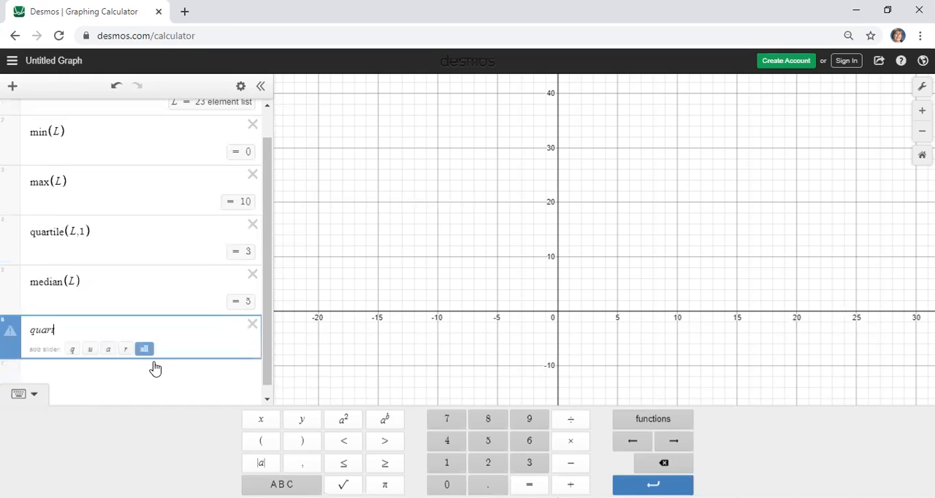
type("ile(")
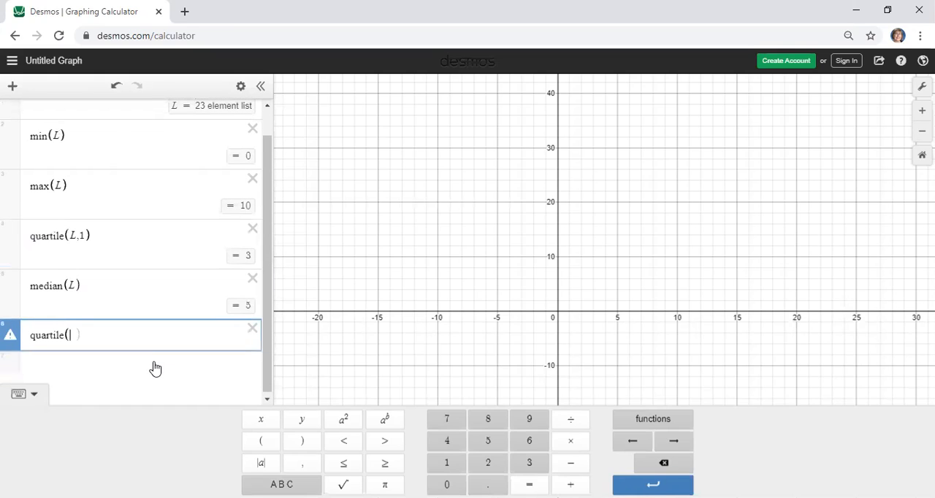
type("L,3)")
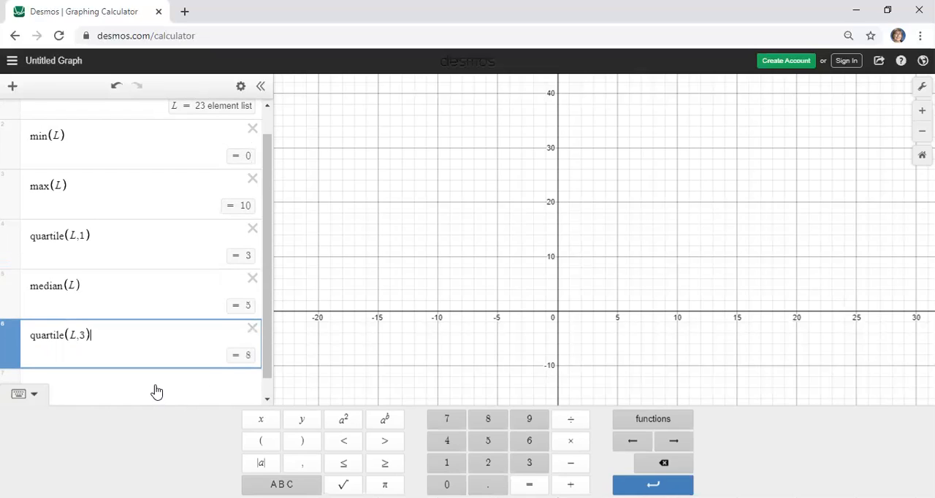
Plot the data as a box plot by adding the expression boxplot(L) below the third quartile
key("Return")
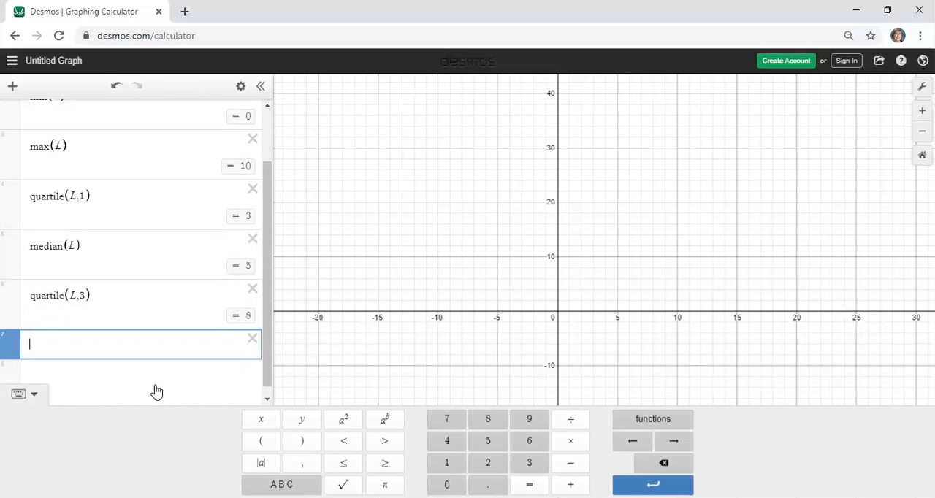
type("boxplot")
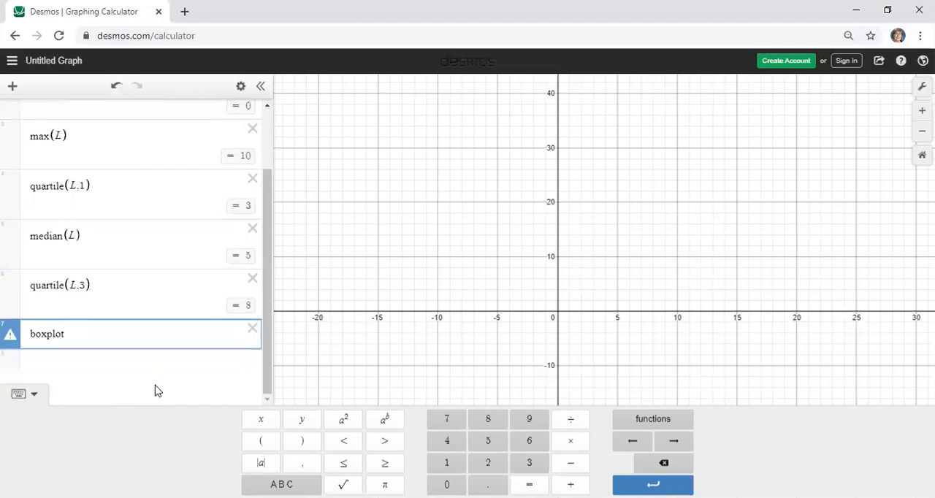
type("(L)")
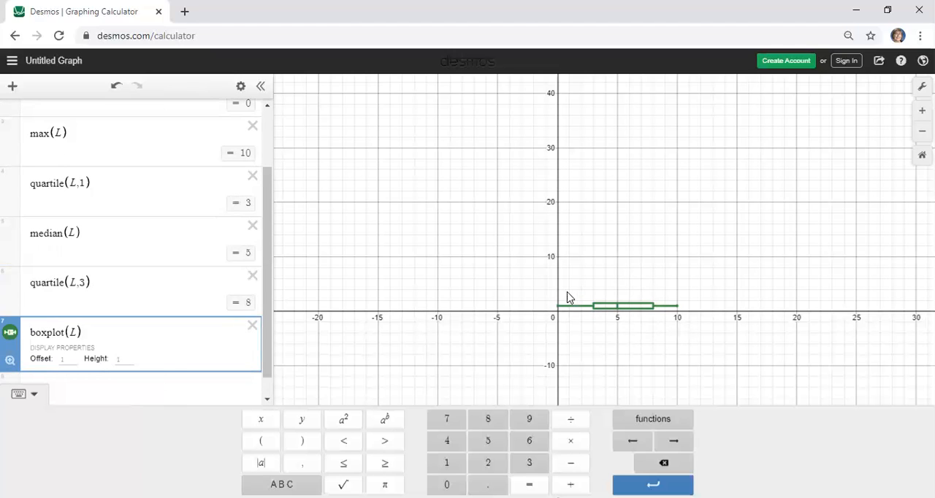
Set the height of the box plot to 5 in its display properties
left_click(125, 357)
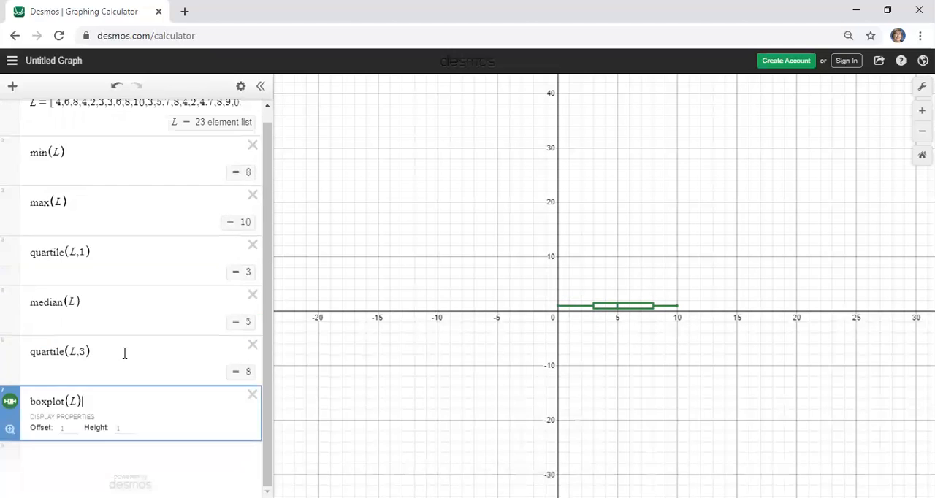
left_click(125, 428)
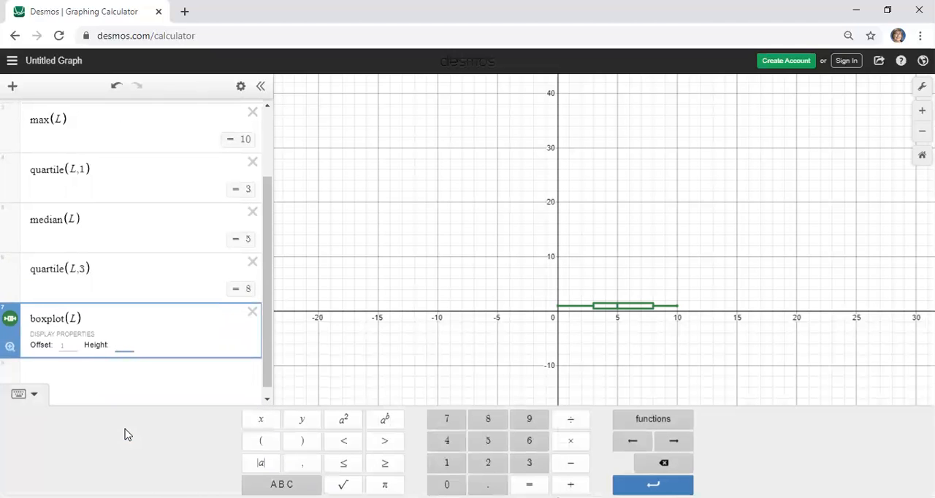
type("3")
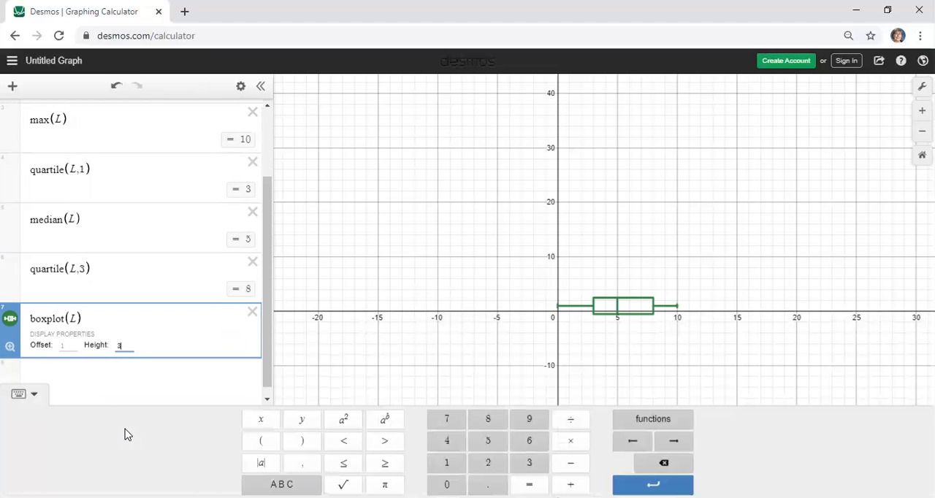
key("BackSpace")
type("5")
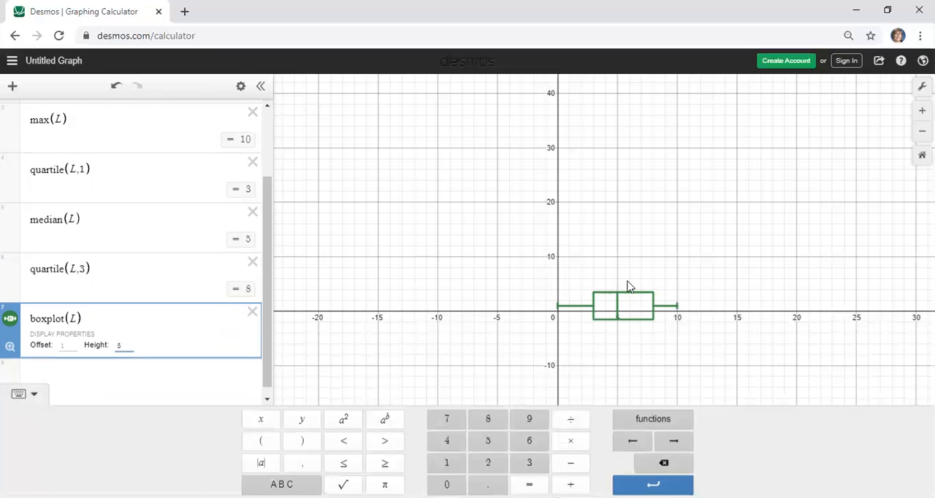
Set the offset of the box plot to 6 so it sits above the x-axis
left_click(69, 344)
type("6")
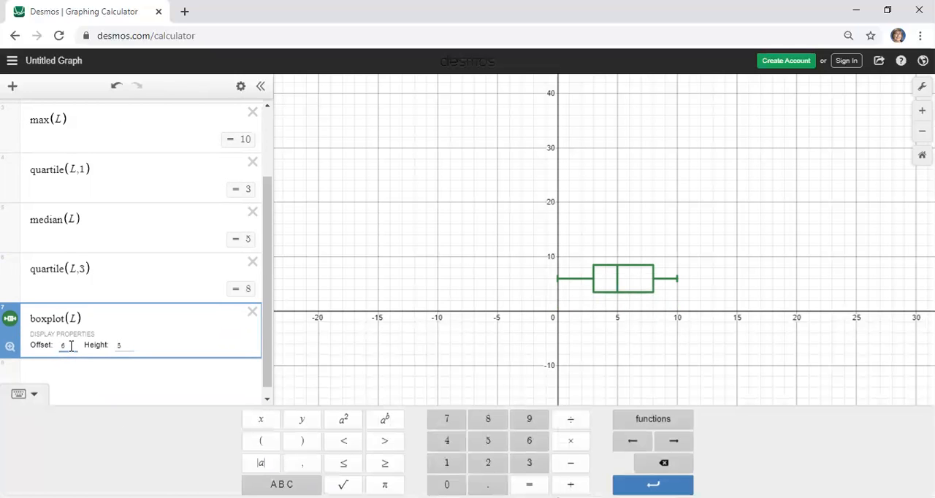
key("Return")
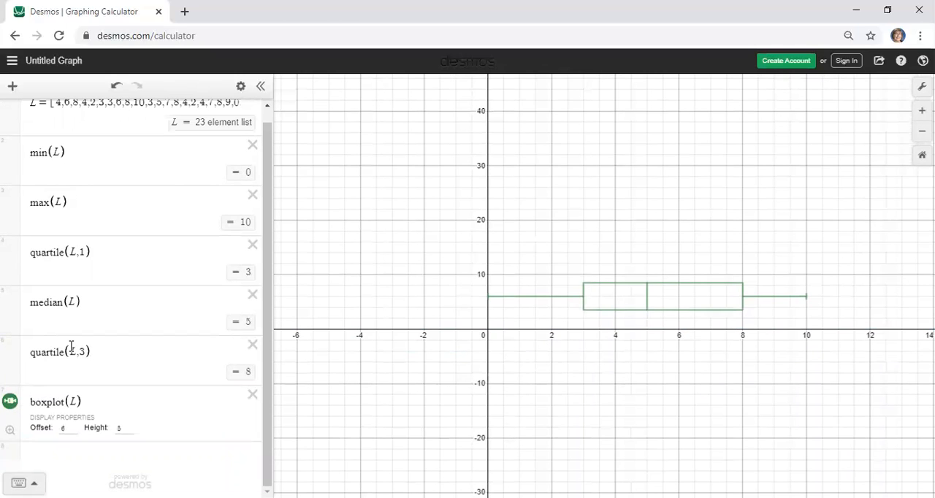
left_click_drag(432, 329, 416, 309)
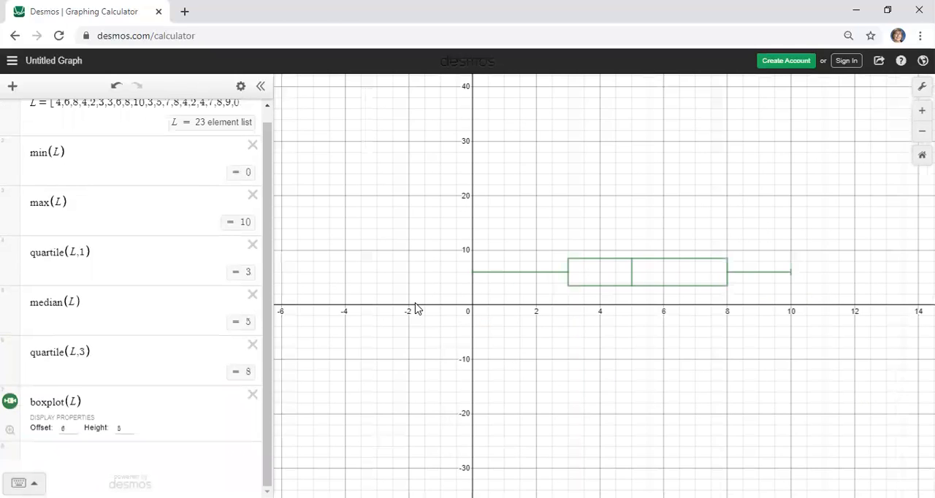